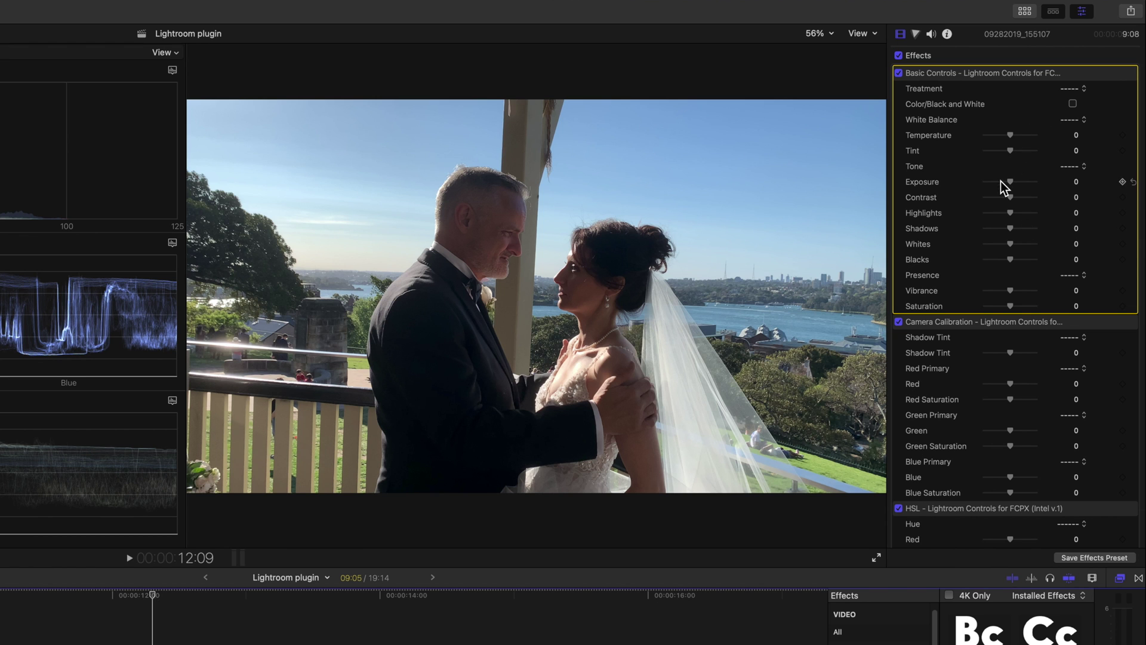
Step: Drop the Lightroom Controls Bc, Cc and HSL effects onto the first timeline clip
drag(1012, 188, 1047, 231)
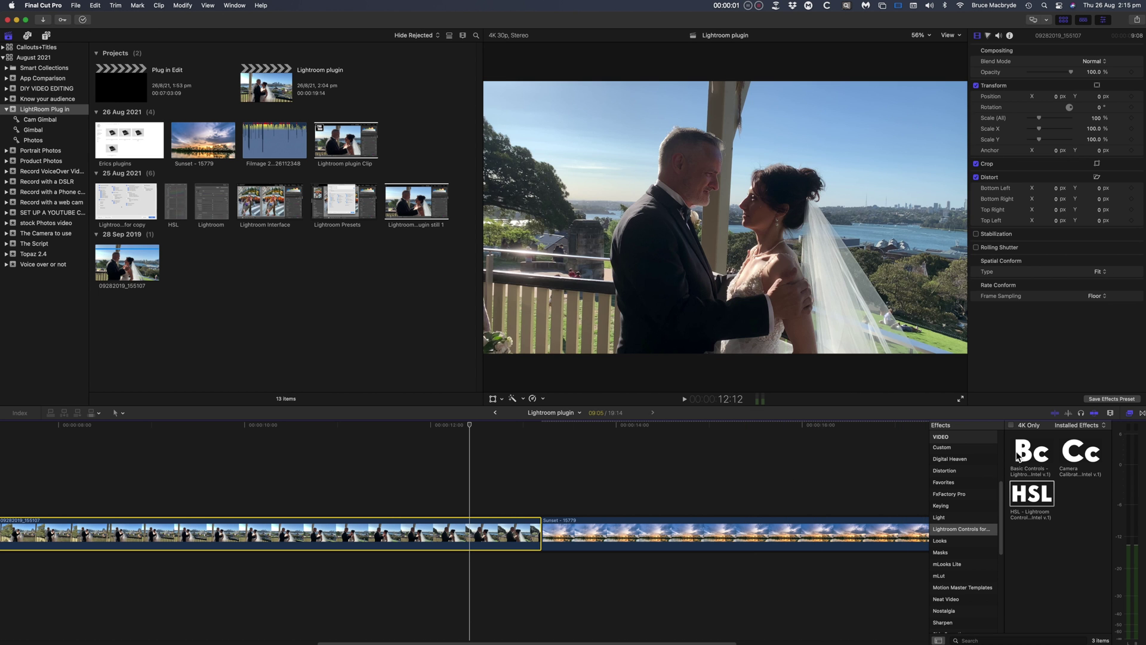
drag(1030, 452, 423, 535)
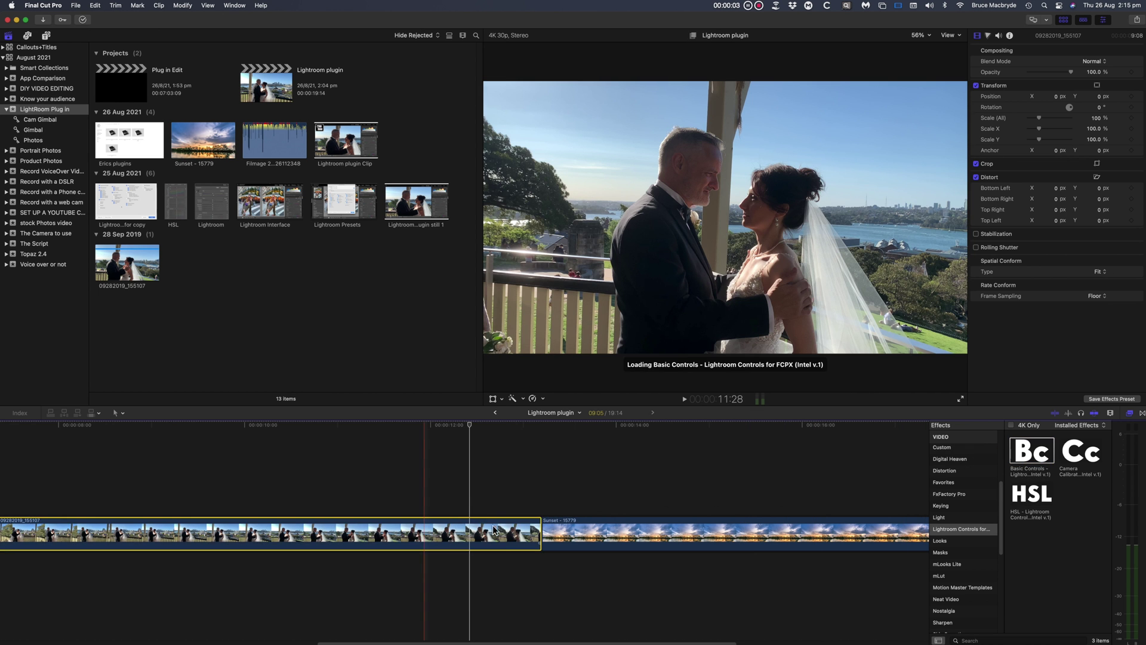
drag(1100, 457, 474, 533)
drag(1028, 493, 438, 529)
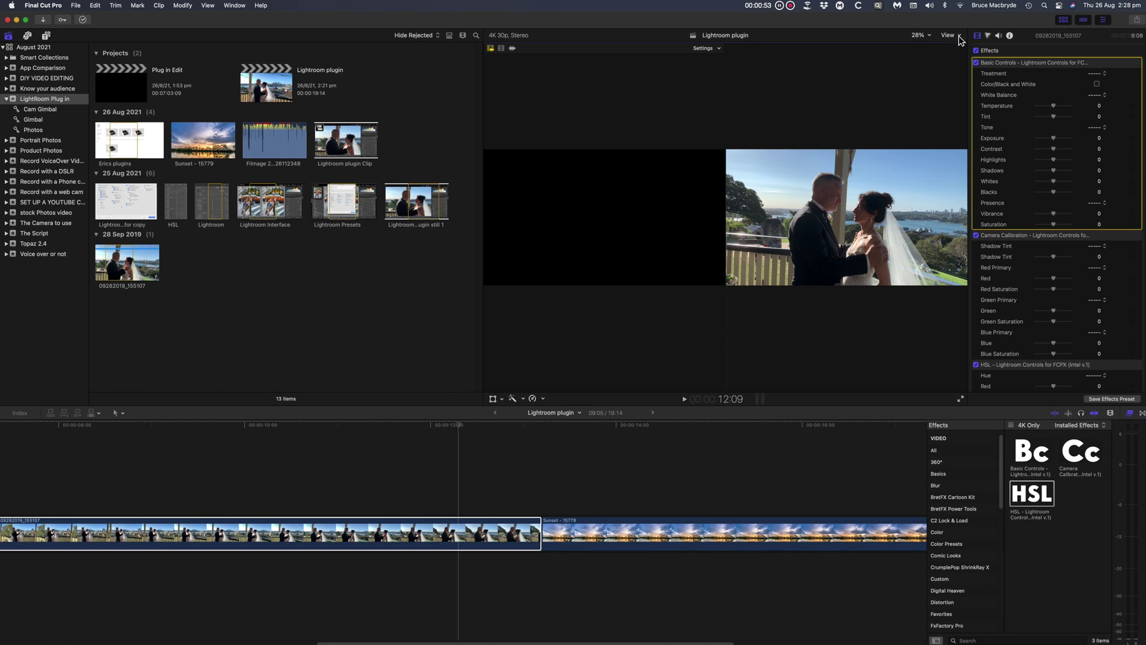
Step: Turn on Video Scopes in the viewer and hide the Browser from the workspace
click(949, 36)
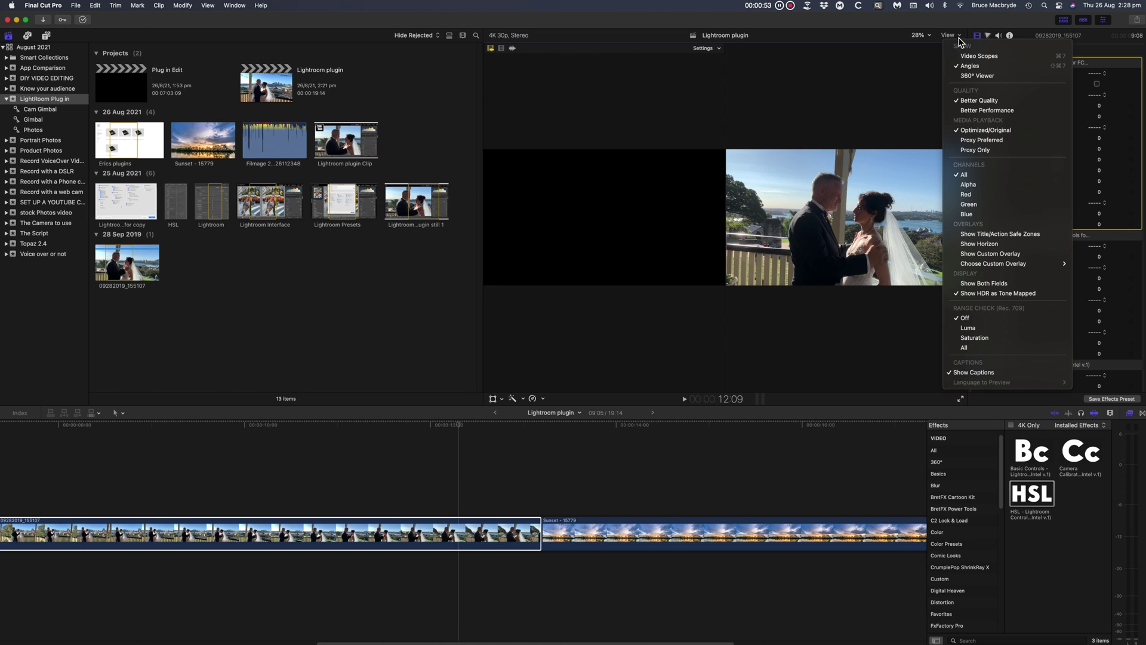
click(985, 55)
click(235, 5)
mouse_move(238, 105)
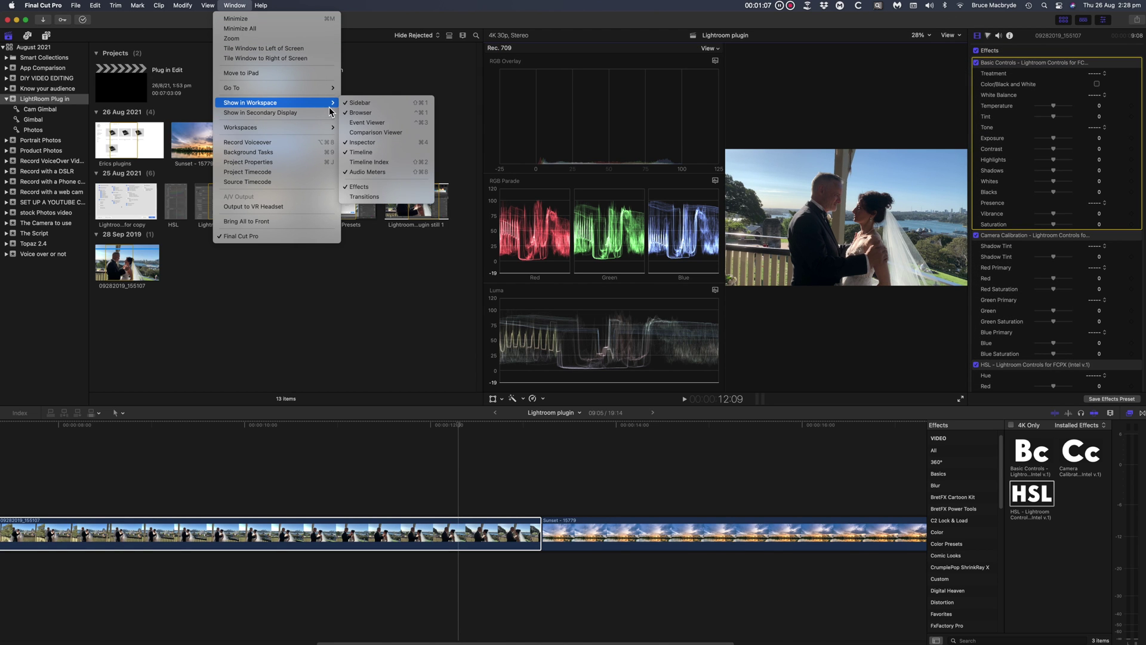
click(368, 113)
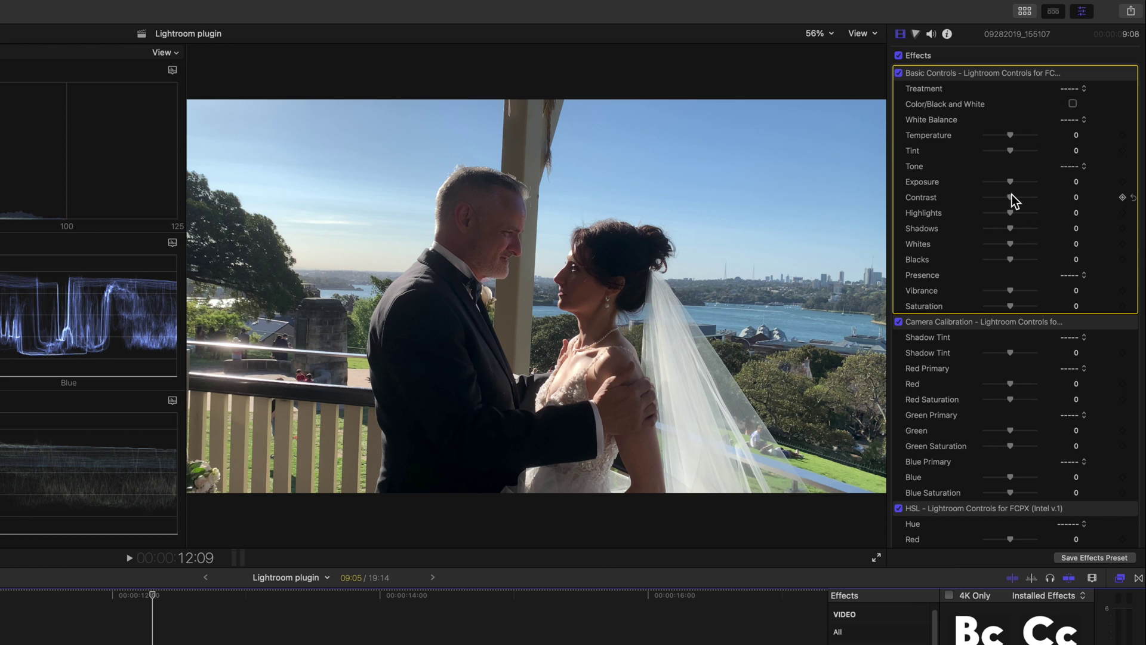
Step: Set Exposure 0.96, Contrast 39.97, Highlights 2.01, Shadows 23.91 and Blacks -3.76
drag(1013, 190, 996, 261)
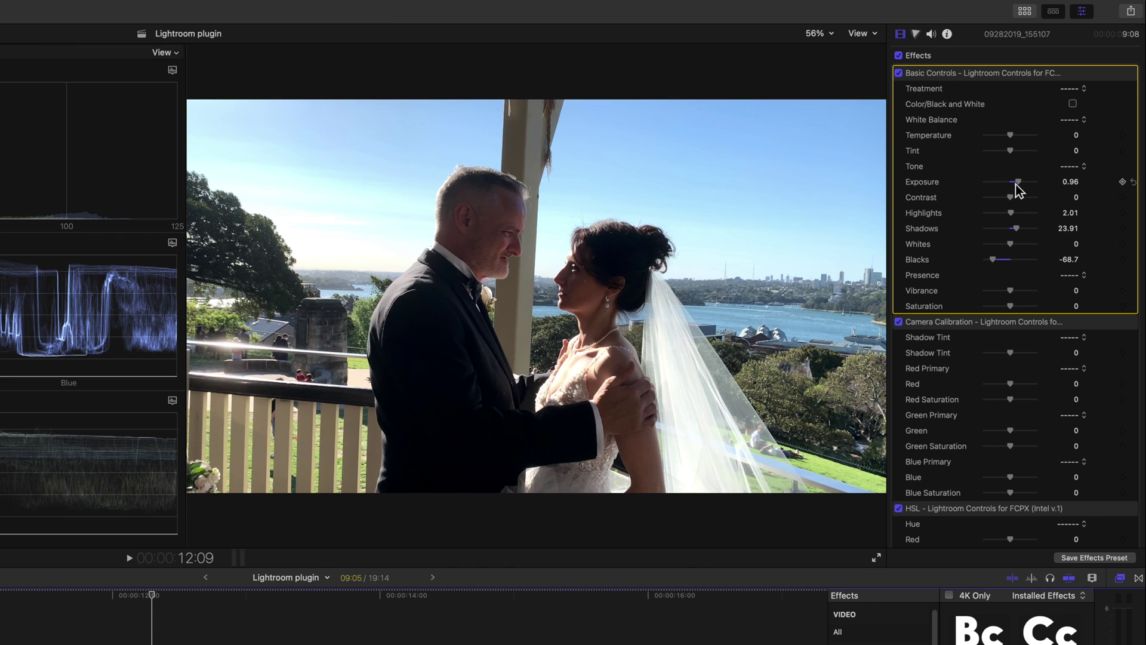
mouse_move(1016, 195)
mouse_down()
mouse_move(984, 205)
mouse_move(1028, 209)
mouse_up()
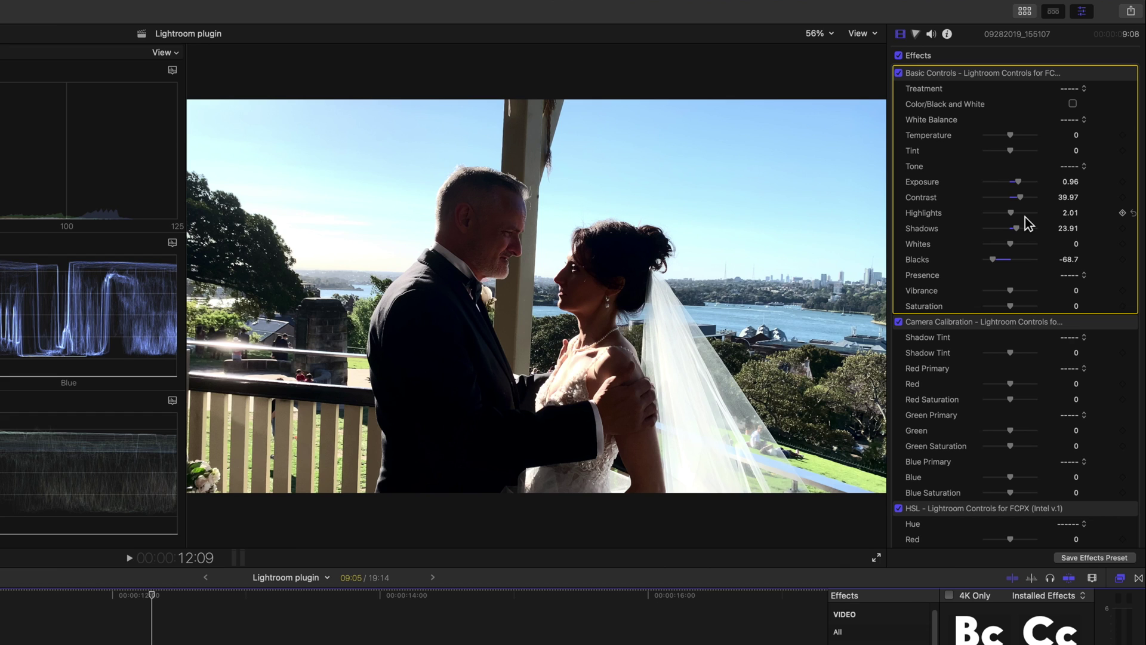
mouse_move(998, 261)
mouse_down()
mouse_move(1013, 263)
mouse_move(999, 267)
mouse_up()
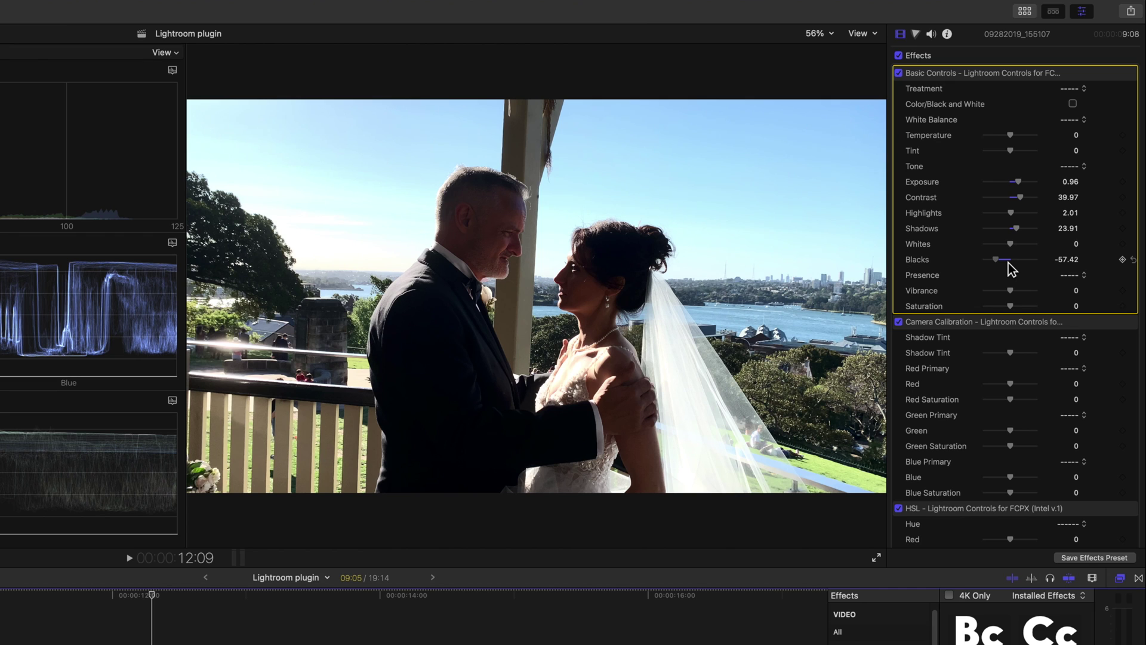
click(1009, 261)
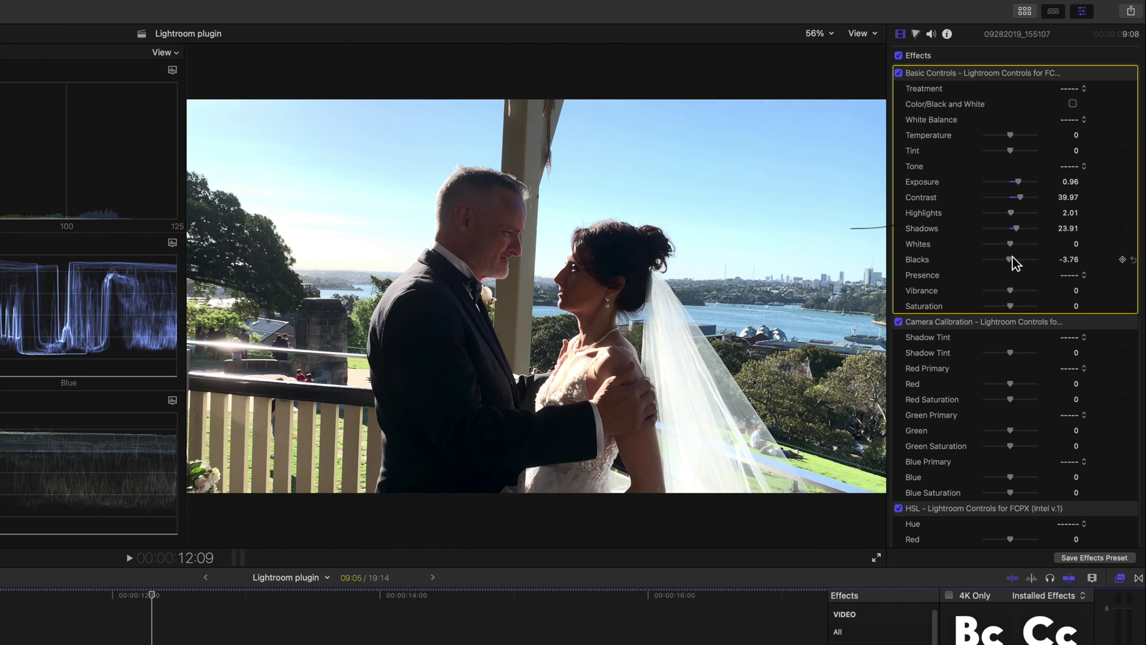
click(1074, 105)
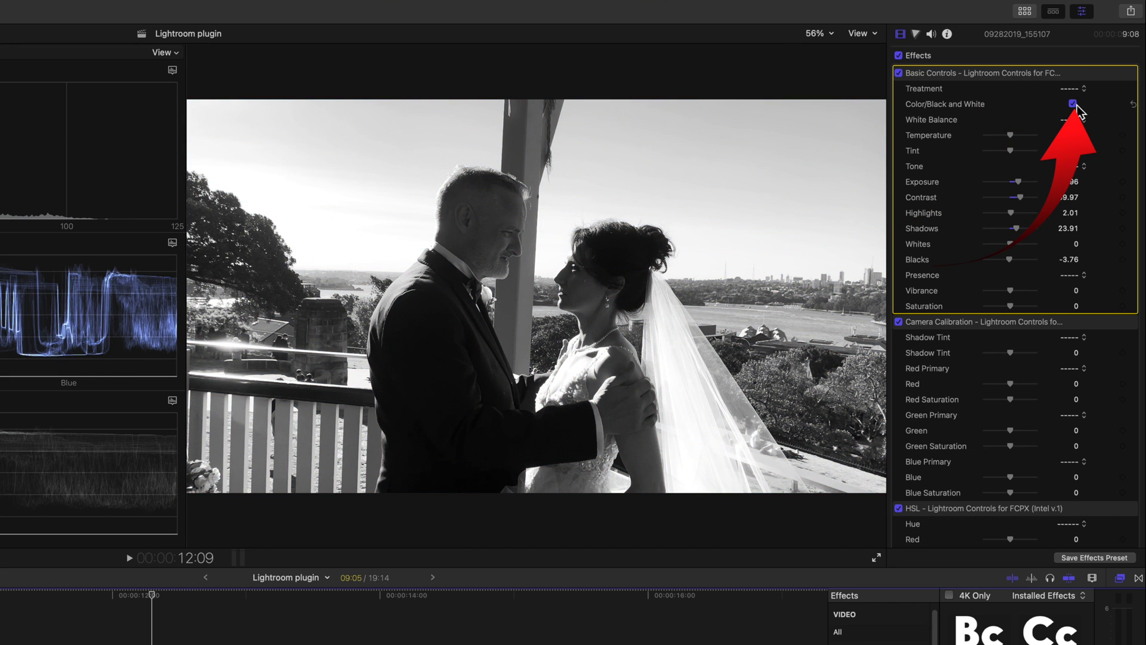
click(1073, 104)
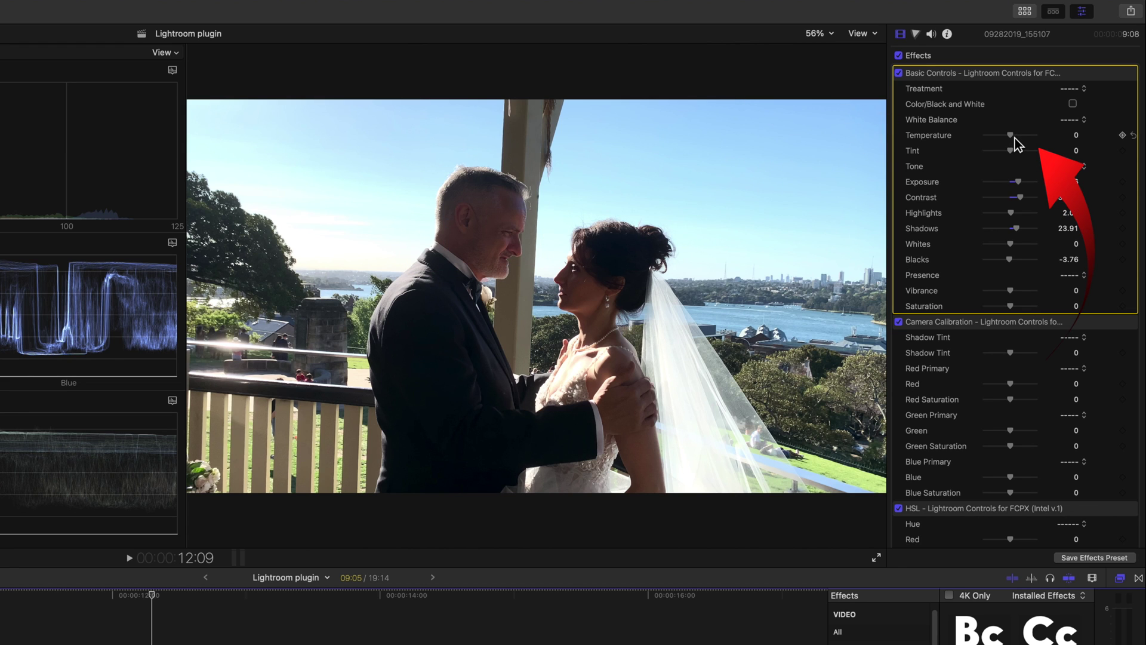
Step: Keyframe Temperature at -1.03 and reset Exposure to 0
mouse_move(1015, 137)
mouse_down()
mouse_move(1045, 144)
mouse_move(984, 145)
mouse_move(1013, 144)
mouse_up()
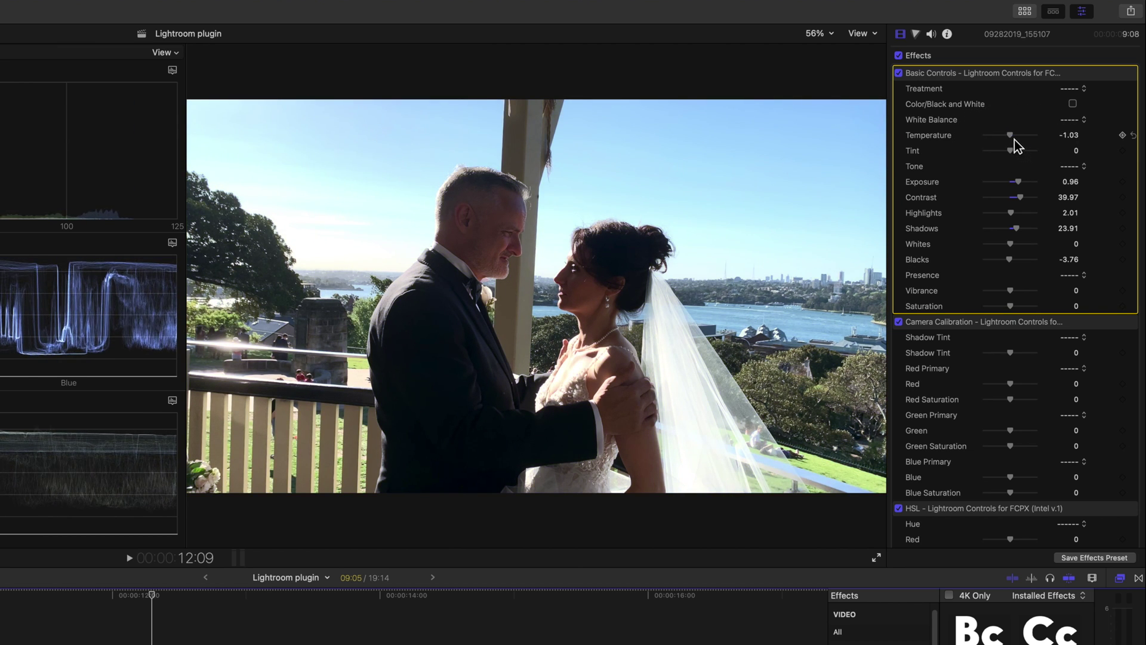
mouse_move(1114, 215)
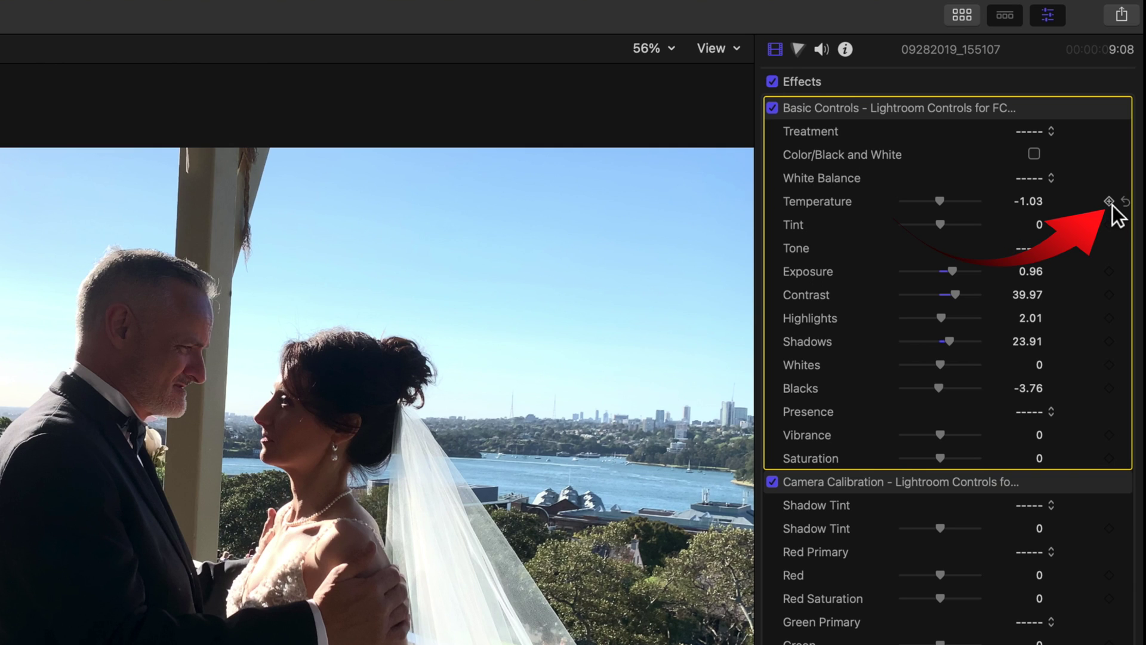
click(1109, 202)
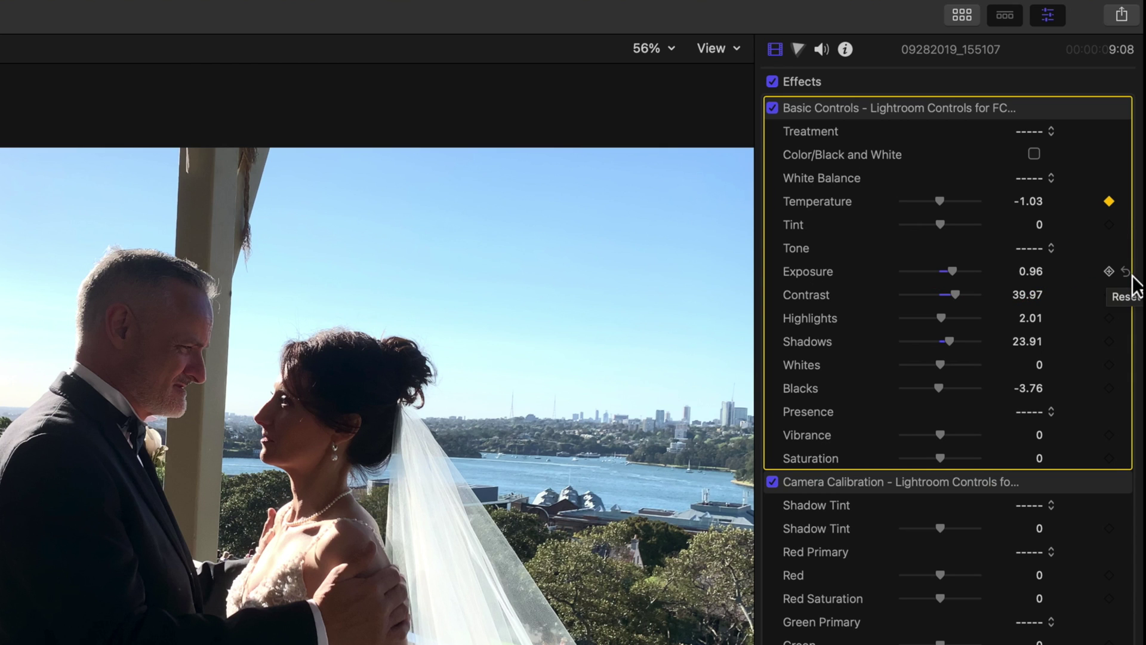
click(1125, 272)
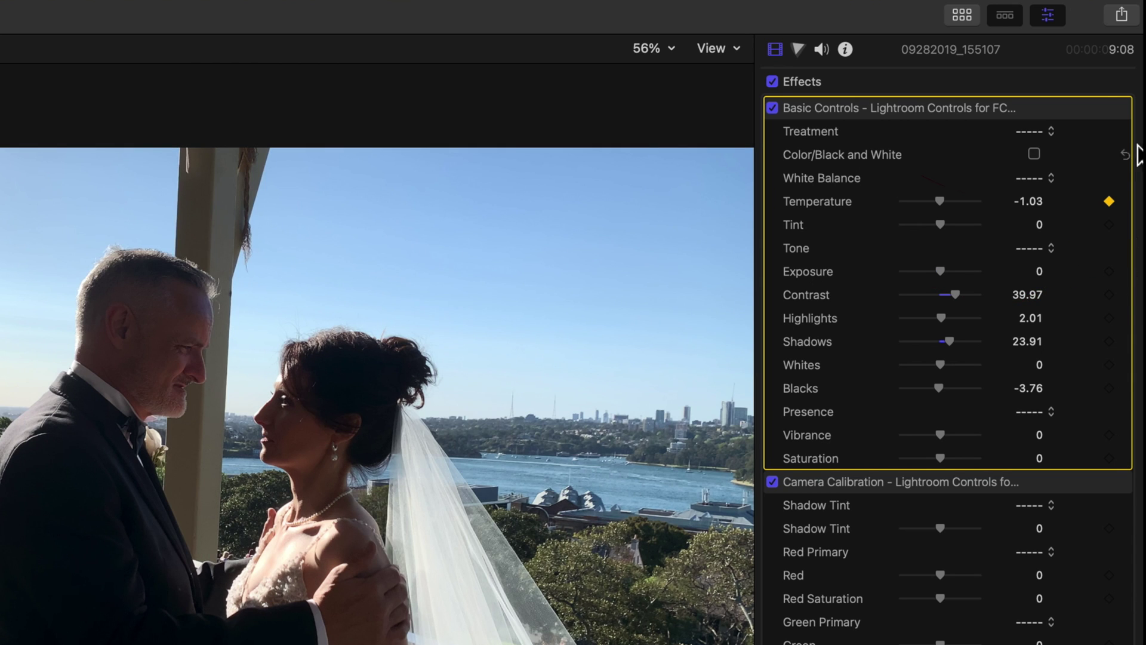
Step: Reset all Basic Controls parameters to 0, then drop Contrast to -98.69
click(1126, 108)
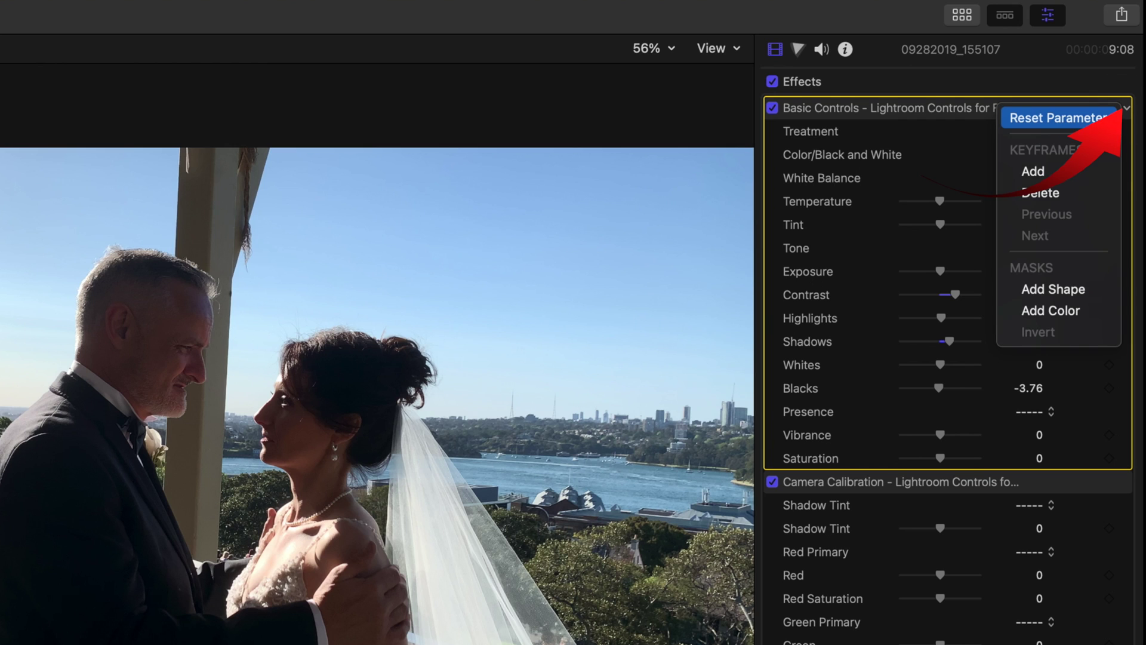
click(1102, 120)
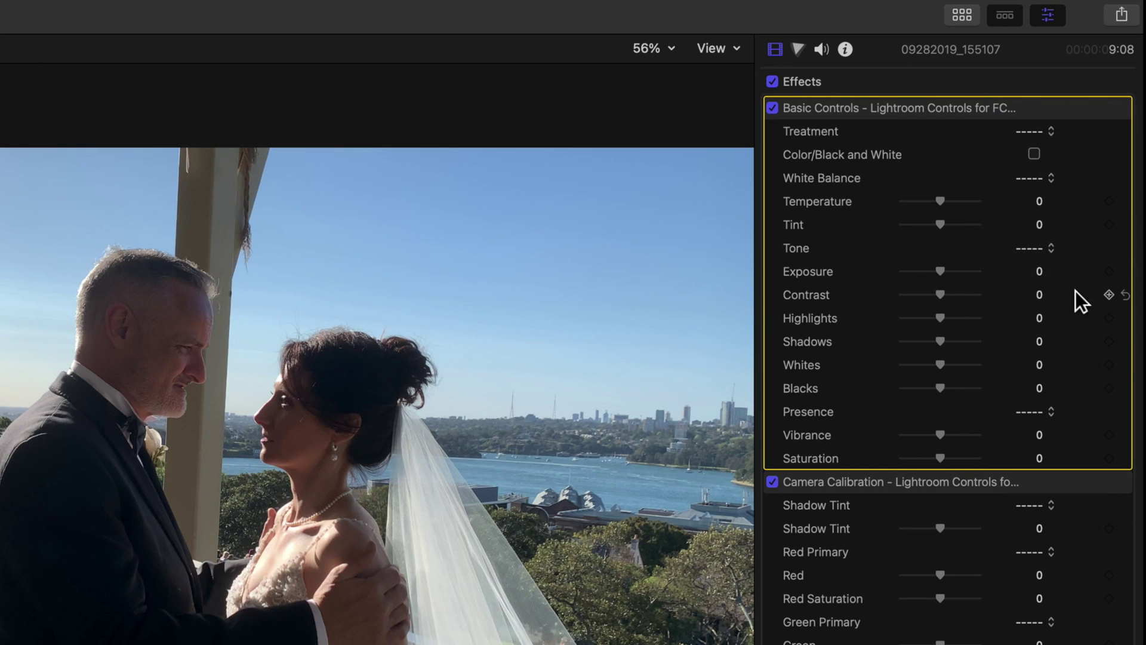
drag(940, 295, 906, 294)
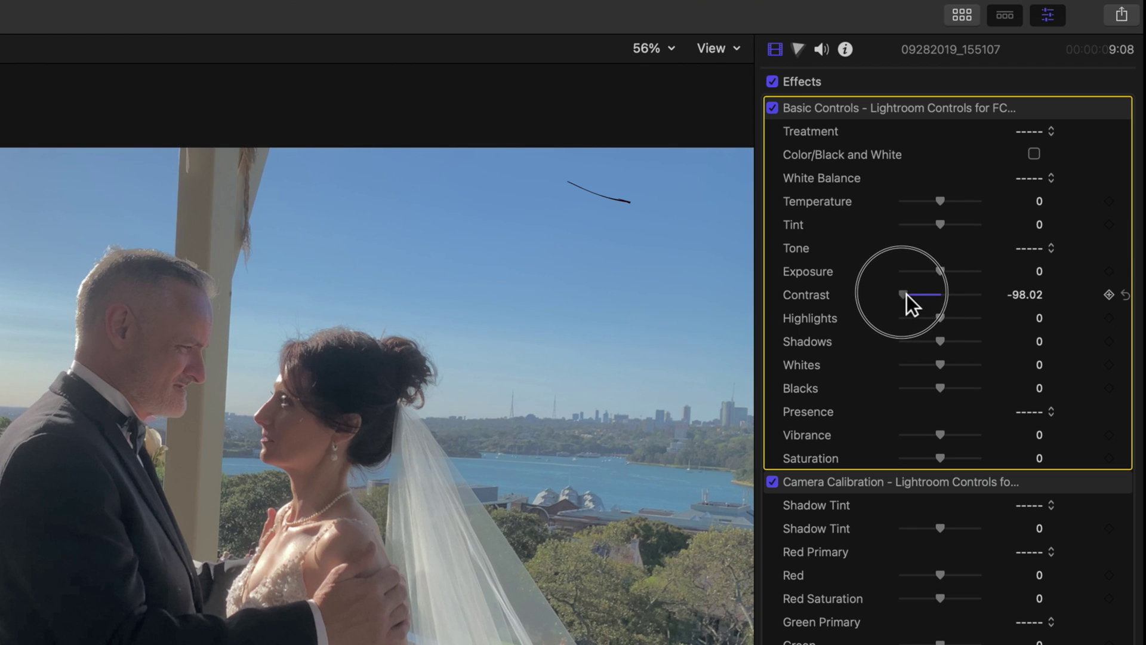
Step: Toggle Basic Controls to compare, then set Contrast -5.87 and Exposure -0.5
click(777, 113)
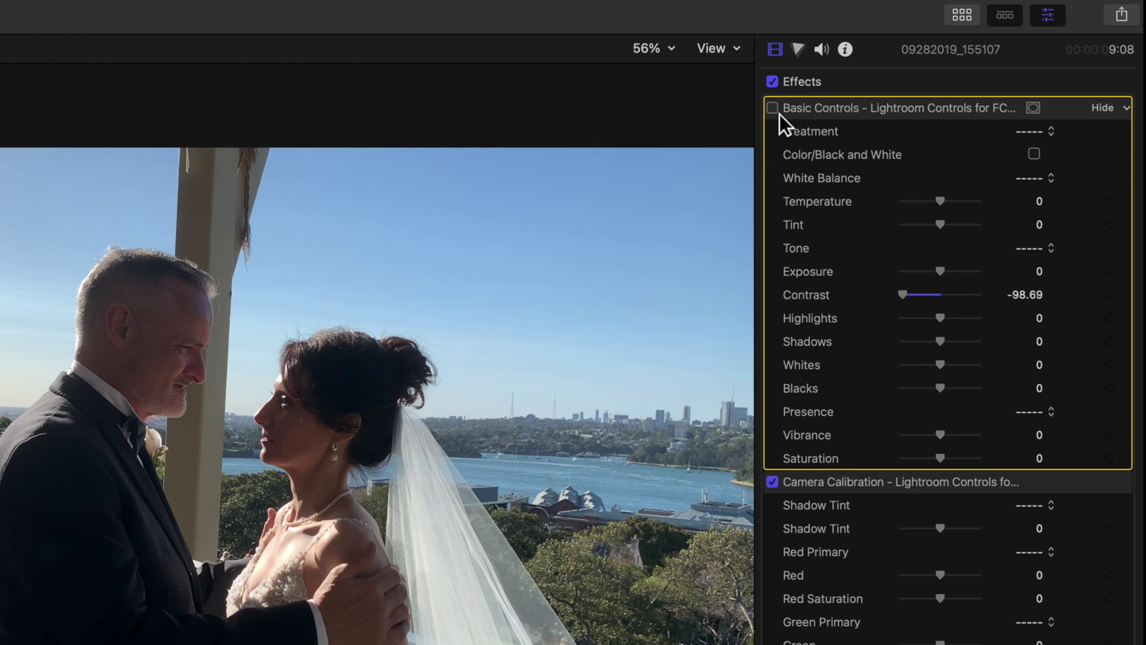
click(779, 113)
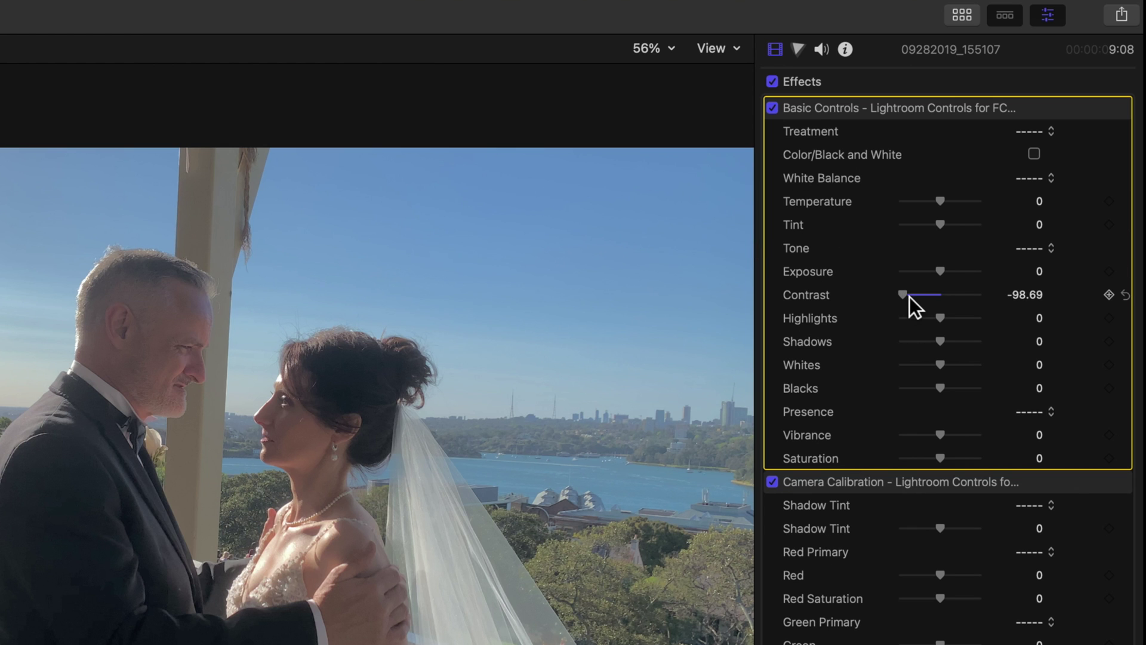
drag(908, 296, 941, 273)
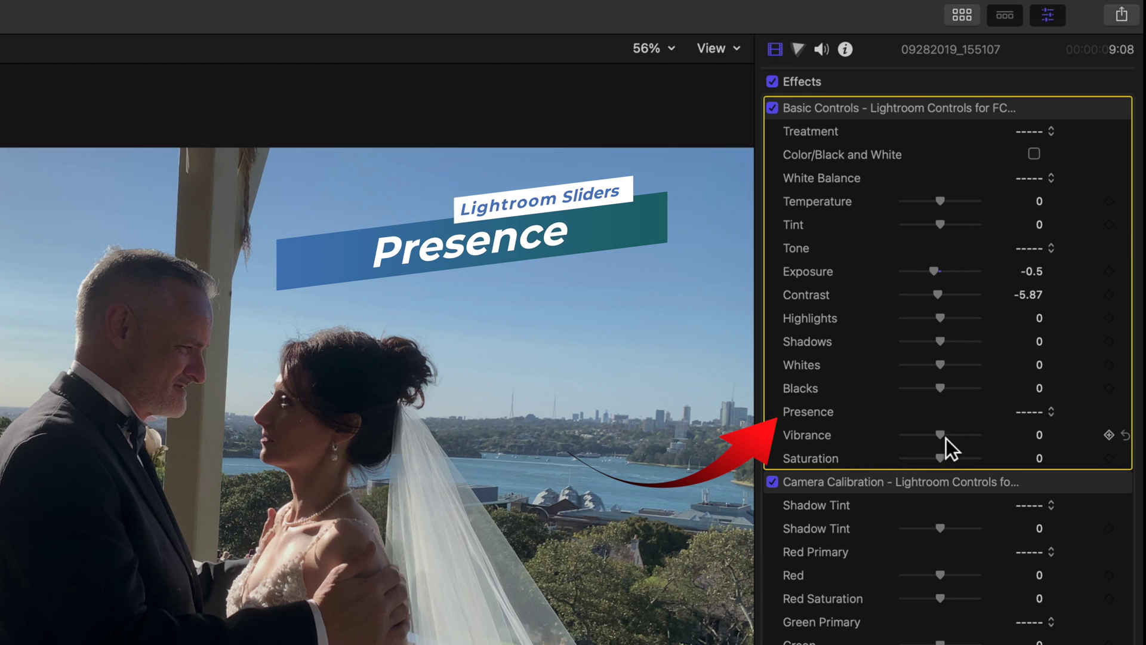
Step: Set Vibrance to 46.31 and Saturation to -7.59 in Basic Controls
mouse_move(947, 438)
mouse_down()
mouse_move(971, 439)
mouse_move(955, 460)
mouse_move(964, 460)
mouse_move(935, 460)
mouse_move(968, 462)
mouse_move(964, 438)
mouse_move(935, 436)
mouse_up()
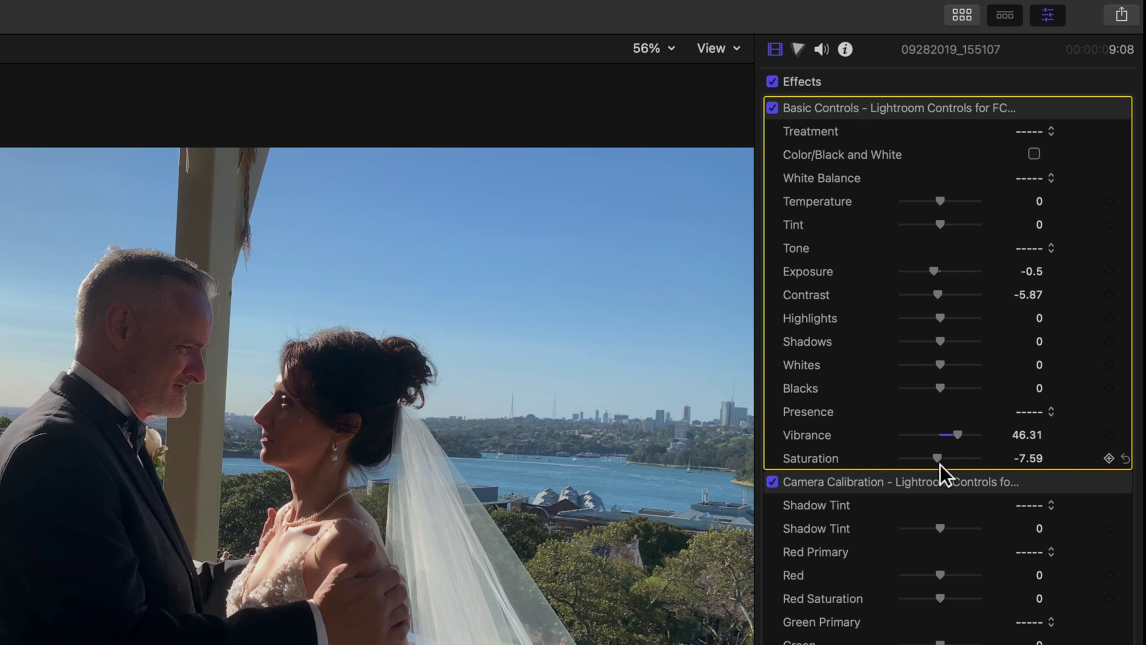
click(884, 490)
Step: Set Camera Calibration Shadow Tint -23.23, Red -7.8, Green 9.66, Green Saturation -11.78
scroll(883, 492, down, 10)
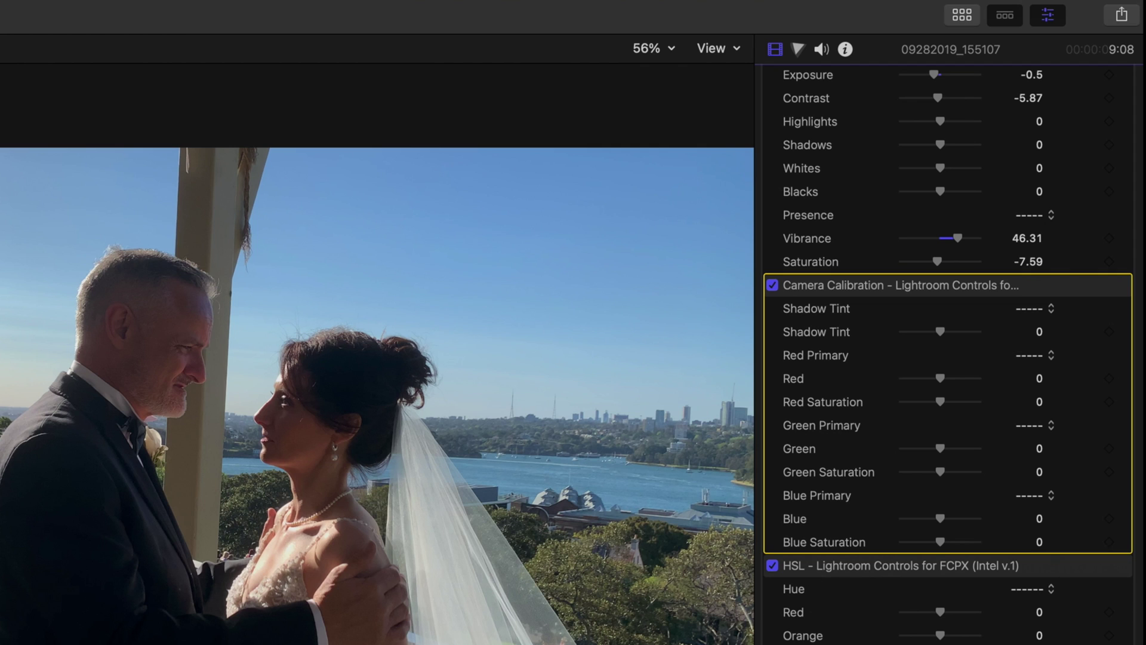
mouse_move(943, 380)
mouse_down()
mouse_move(987, 380)
mouse_move(916, 384)
mouse_move(942, 385)
mouse_up()
mouse_move(945, 335)
mouse_down()
mouse_move(977, 335)
mouse_move(950, 338)
mouse_up()
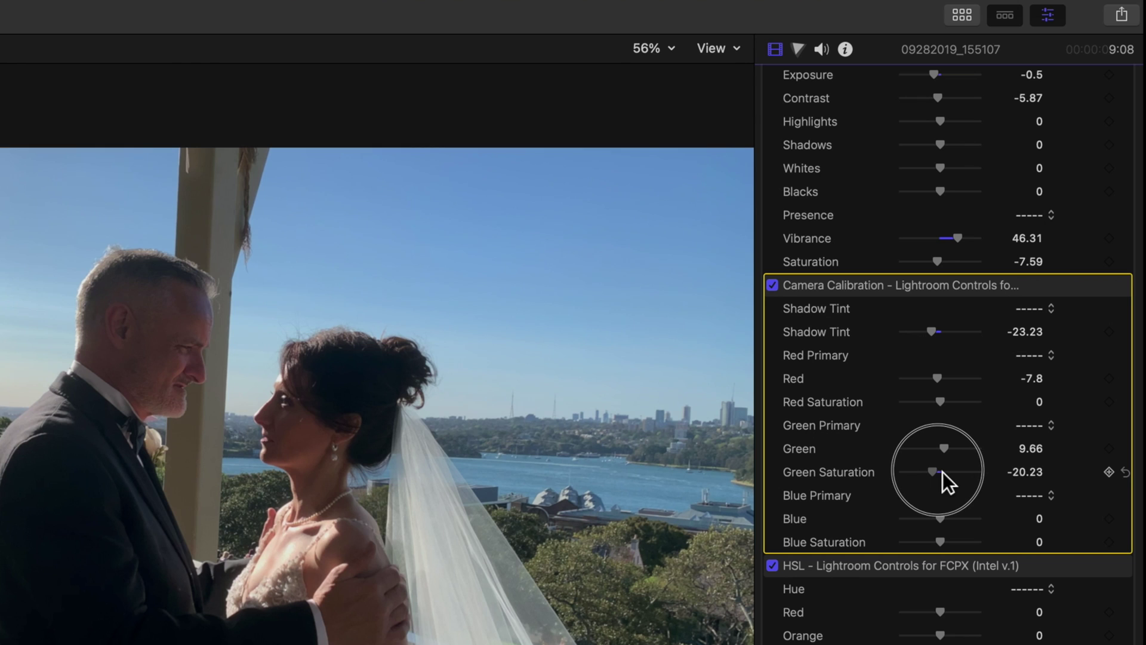
drag(940, 472, 943, 472)
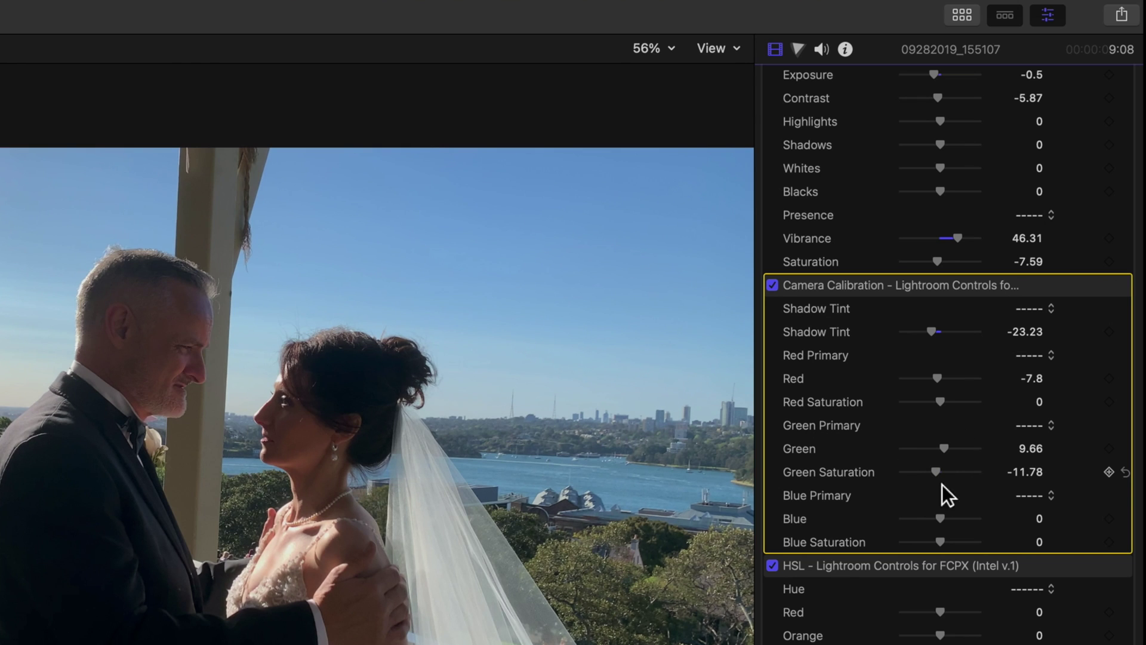
click(925, 573)
scroll(924, 574, down, 6)
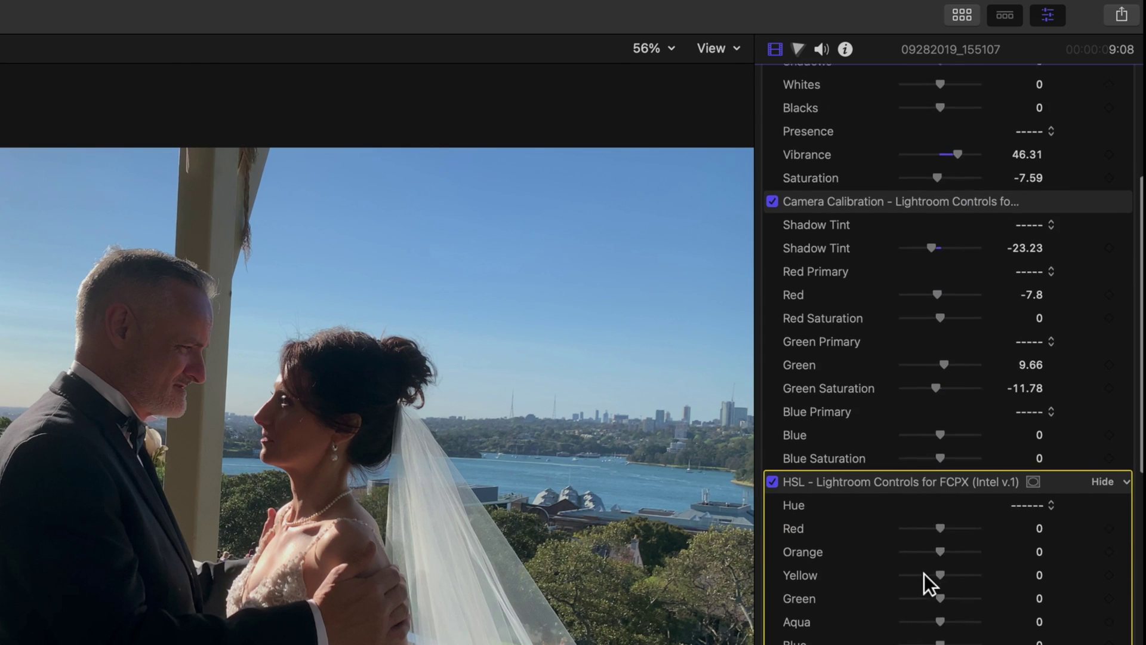
Step: Set HSL hues Red -100, Orange 0.33, Green 1.44 and Magenta -90.83
scroll(922, 574, down, 4)
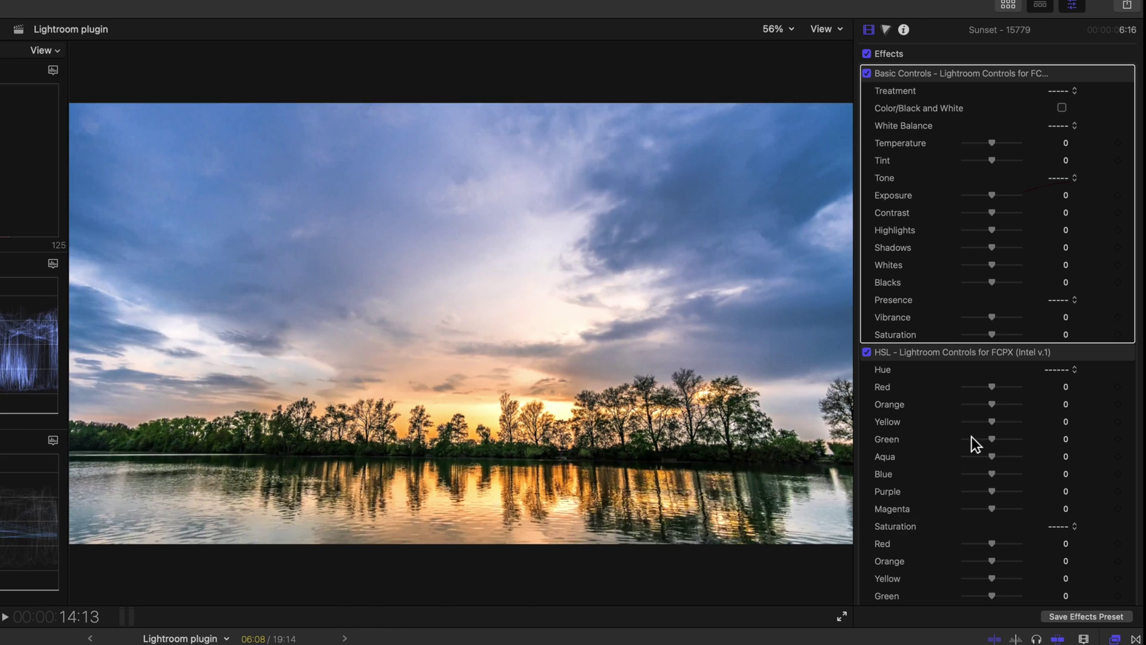
mouse_move(993, 405)
mouse_down()
mouse_move(1016, 407)
mouse_move(987, 410)
mouse_move(1010, 439)
mouse_move(995, 449)
mouse_up()
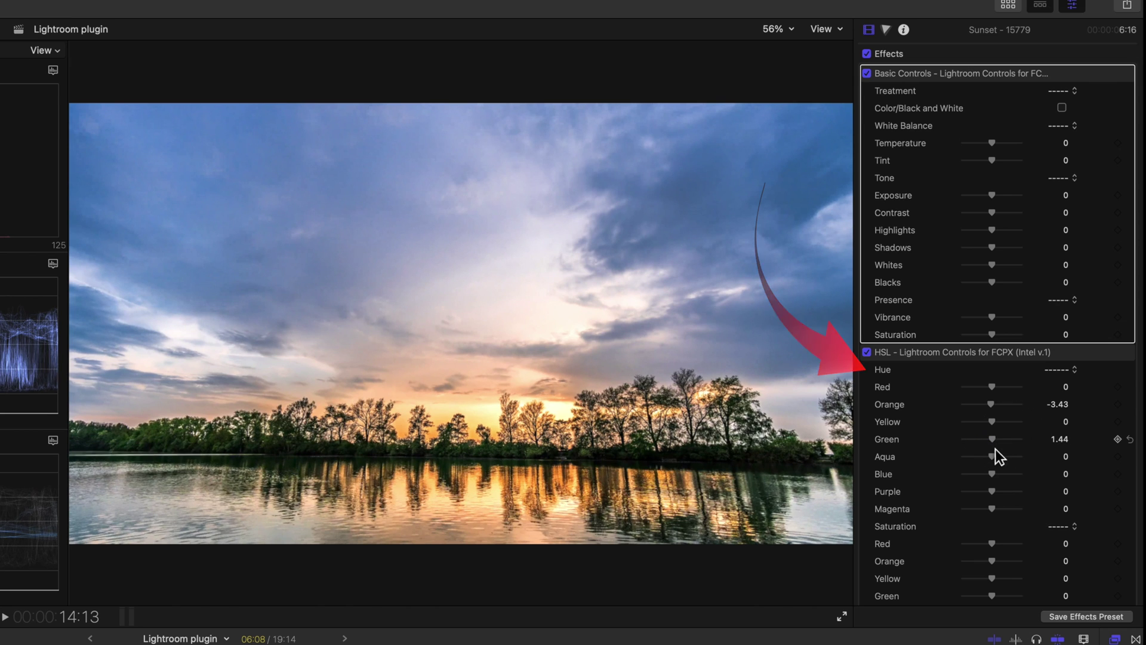
mouse_move(994, 388)
mouse_down()
mouse_move(1034, 389)
mouse_move(955, 388)
mouse_move(994, 407)
mouse_up()
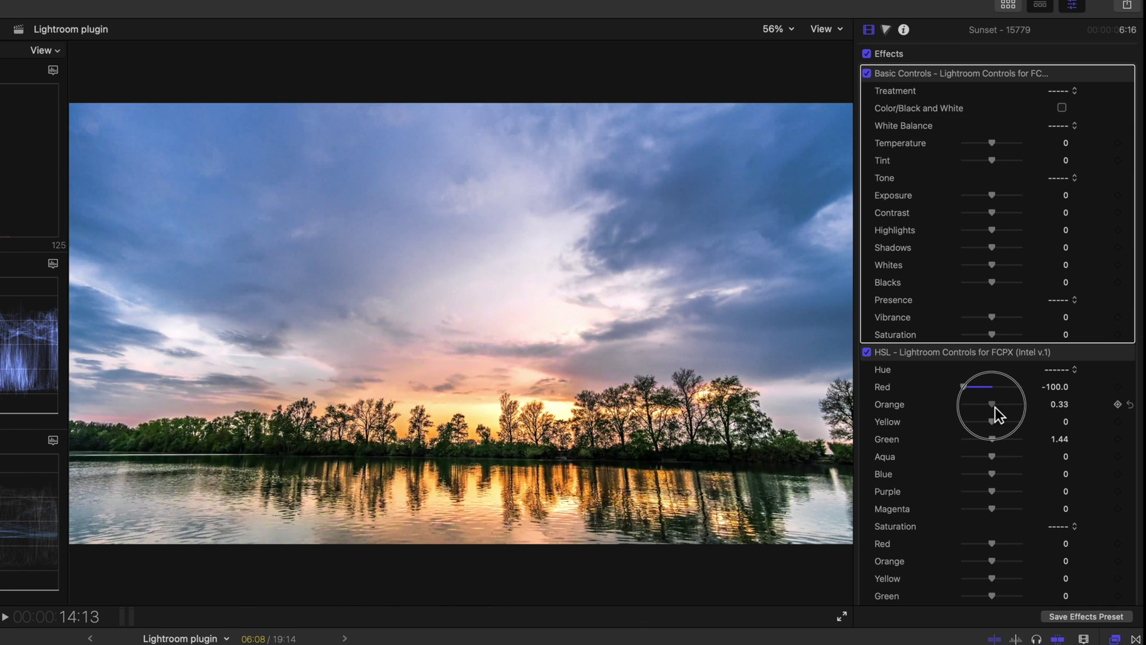
drag(988, 511, 965, 508)
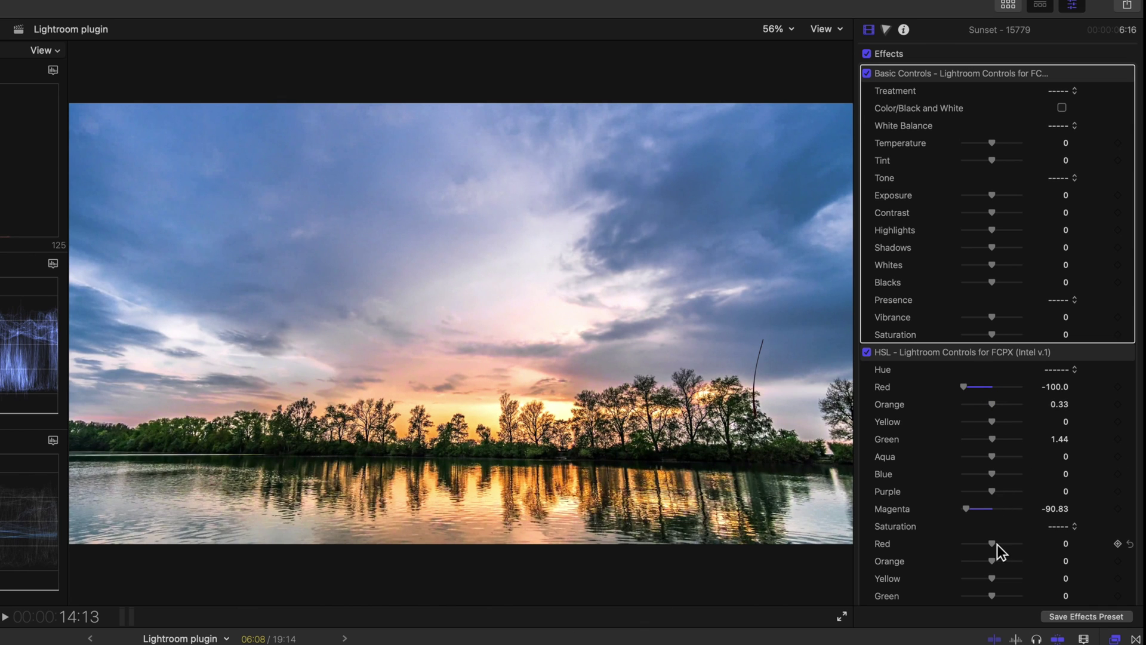
Step: Set Red saturation 82.46, Yellow saturation 54.2, Red luminance -84.87, then preview playback
drag(994, 546, 1003, 546)
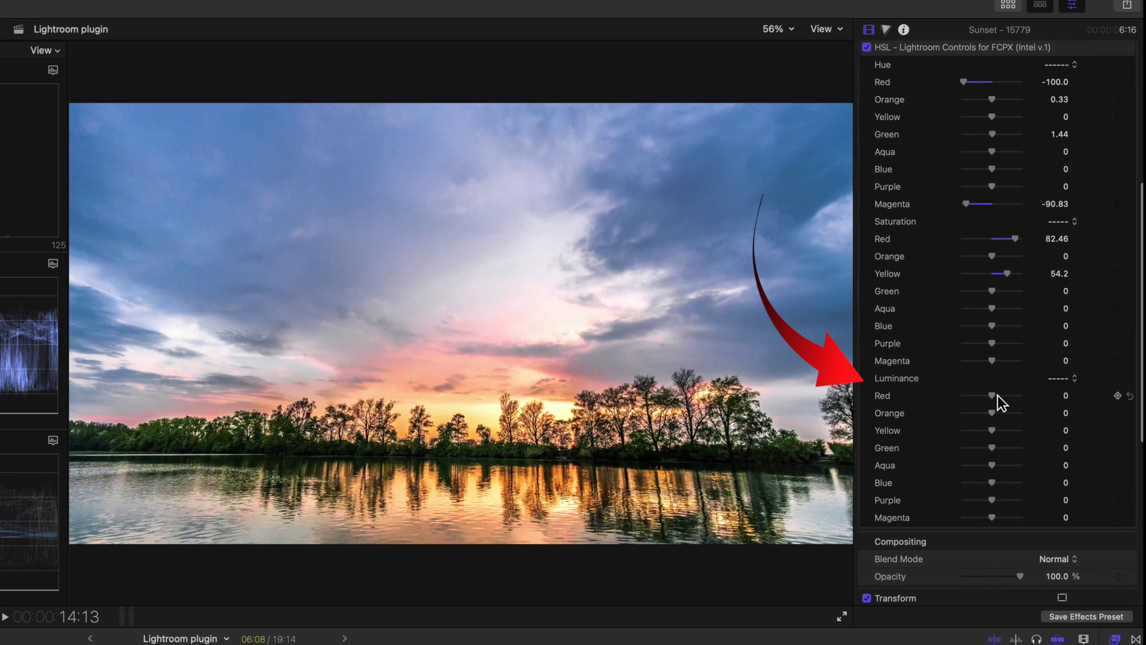
drag(998, 395, 971, 399)
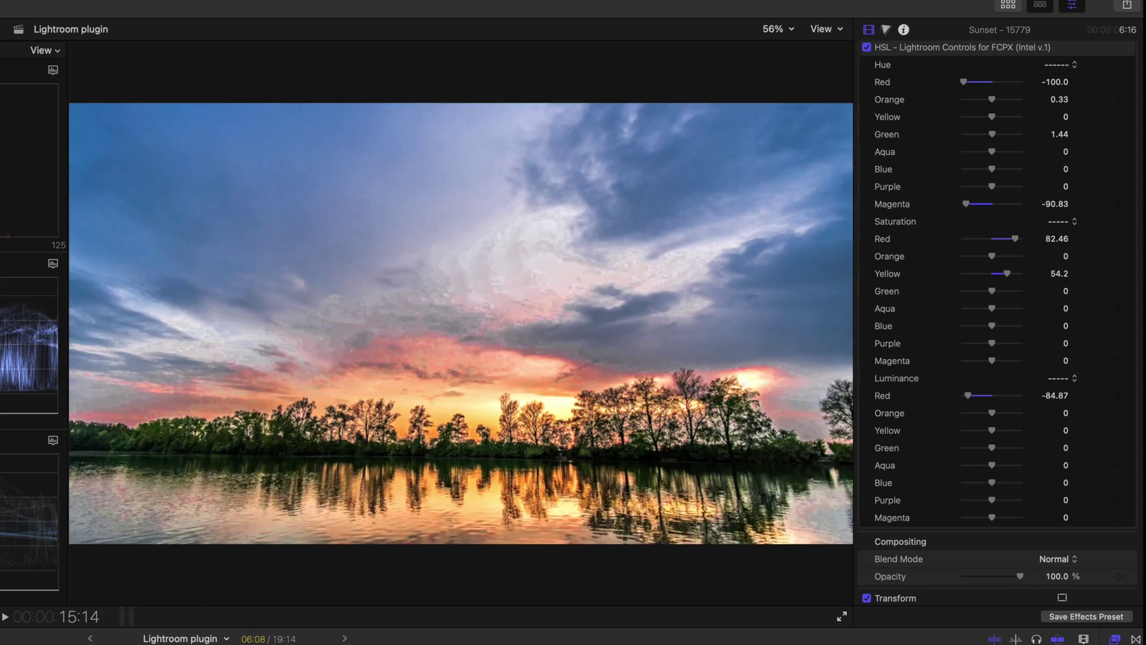
key(space)
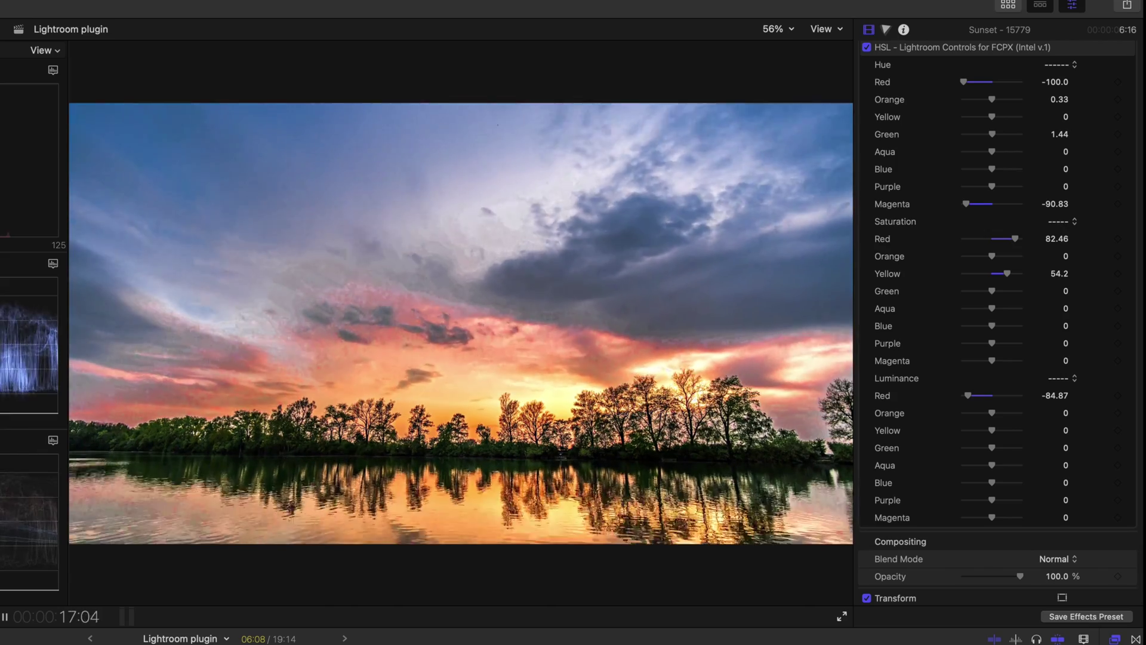
Step: Stop playback at 18:27 to preview the graded sunset frame
key(space)
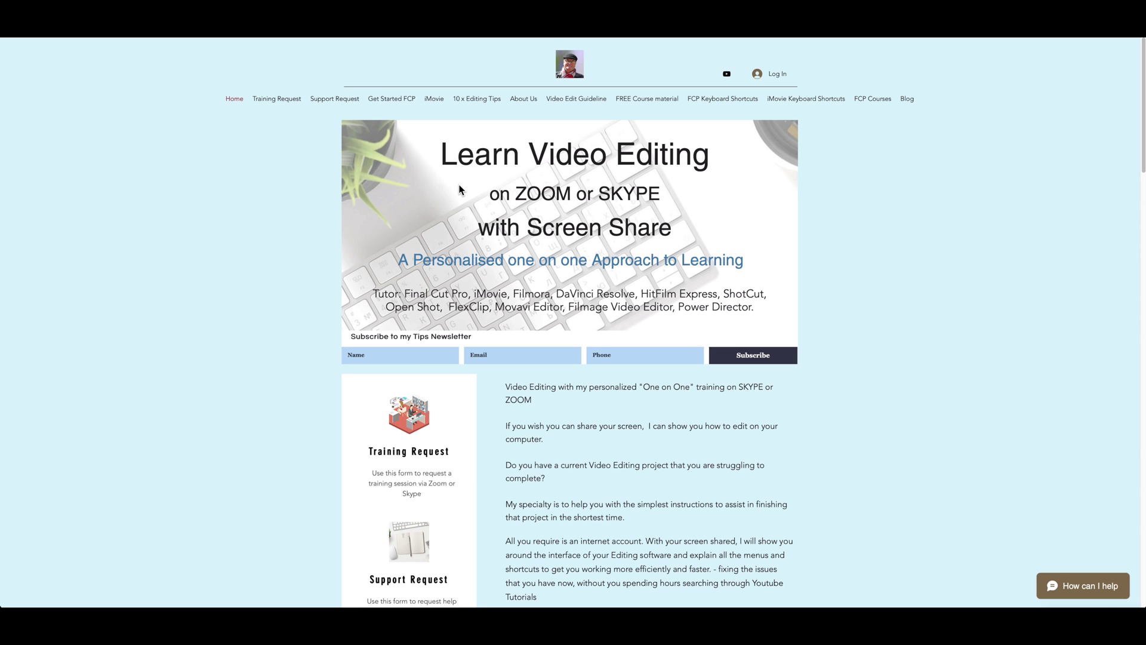
Step: Scroll down the videoeditoz home page through the tutoring and 'Learn from home' sections
scroll(459, 189, down, 2)
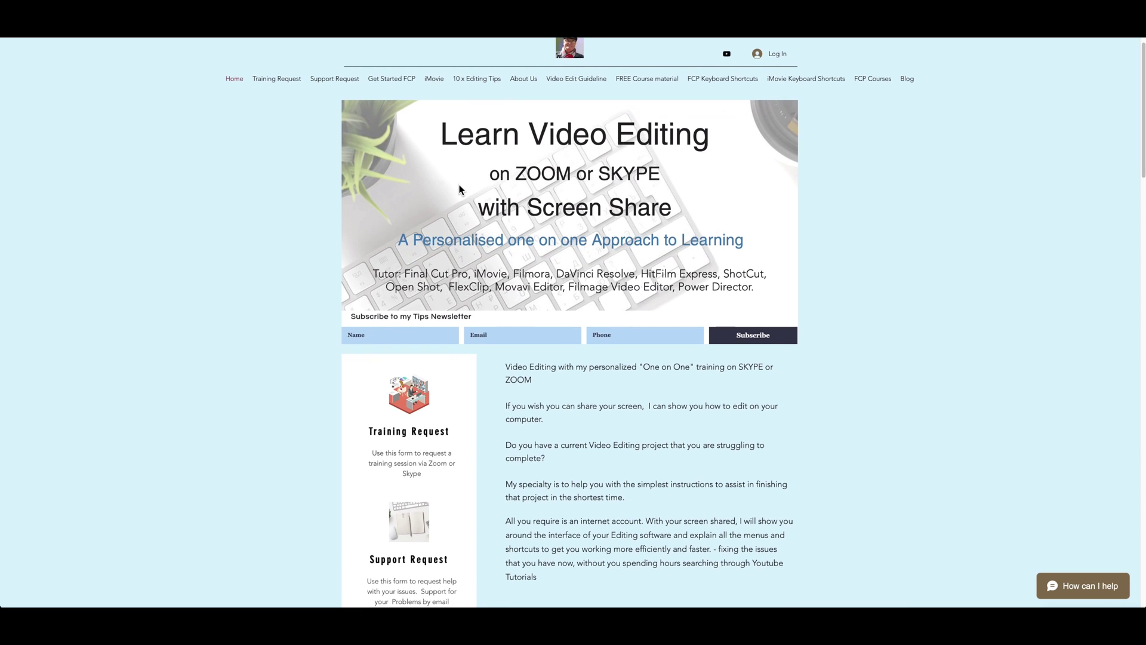
scroll(459, 189, down, 3)
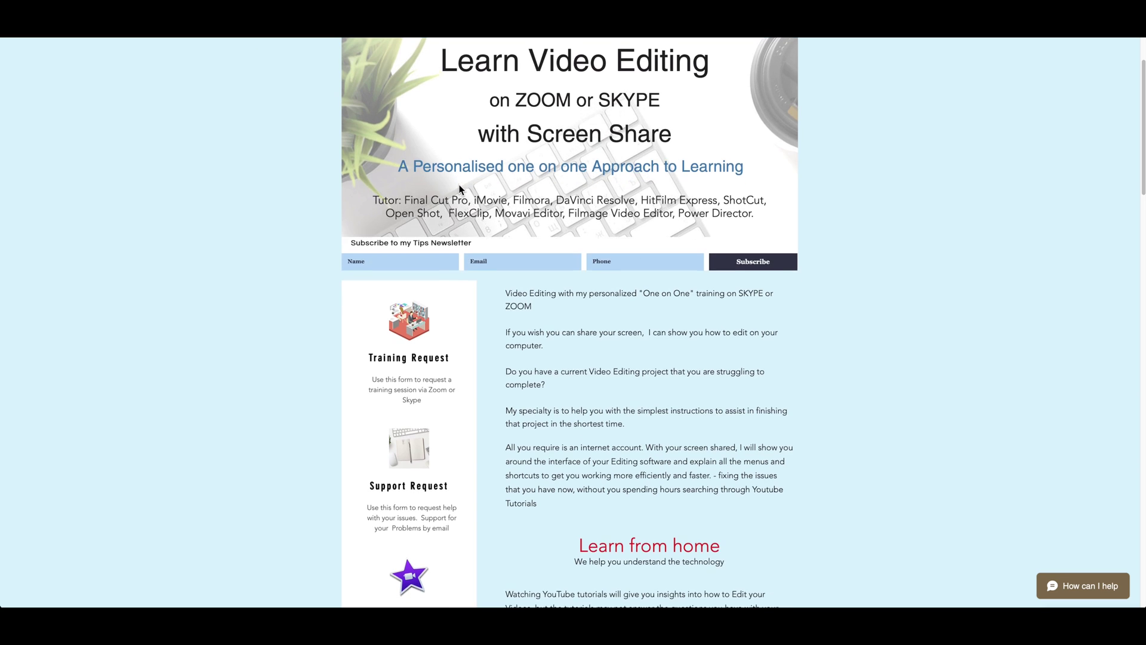
scroll(459, 189, down, 3)
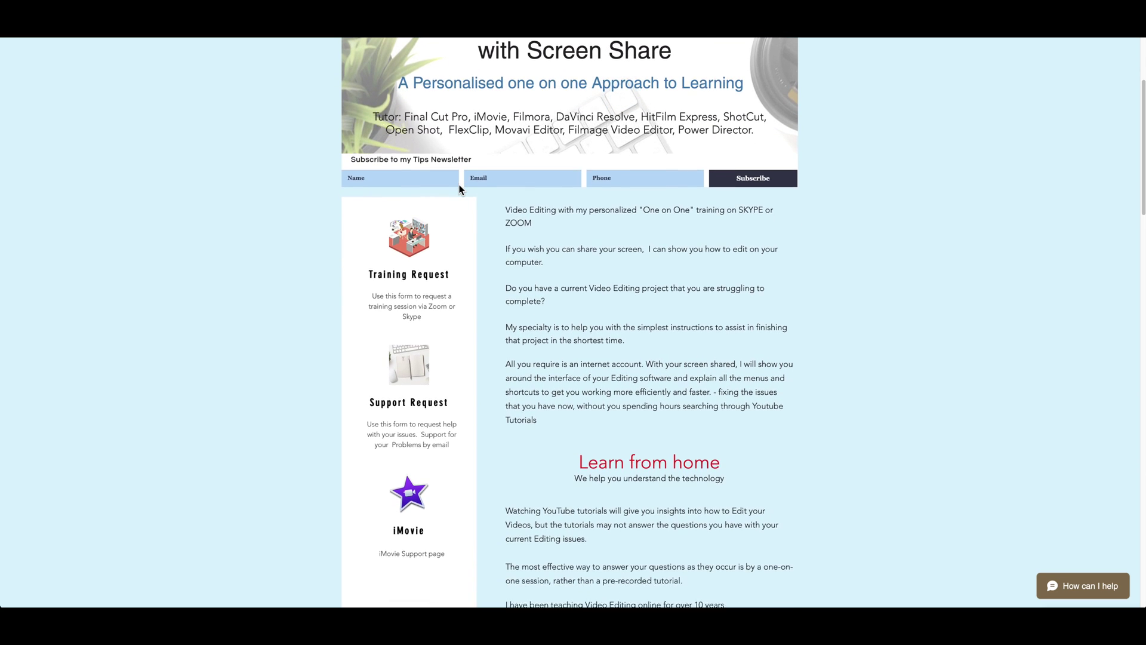
scroll(459, 189, down, 3)
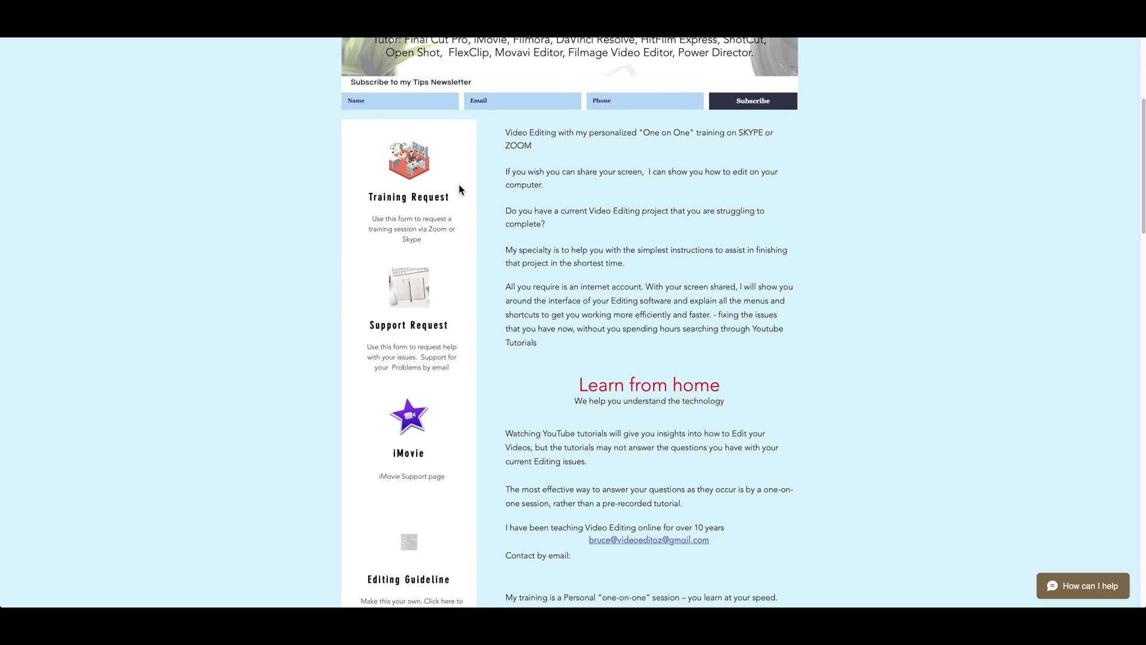
scroll(459, 189, down, 3)
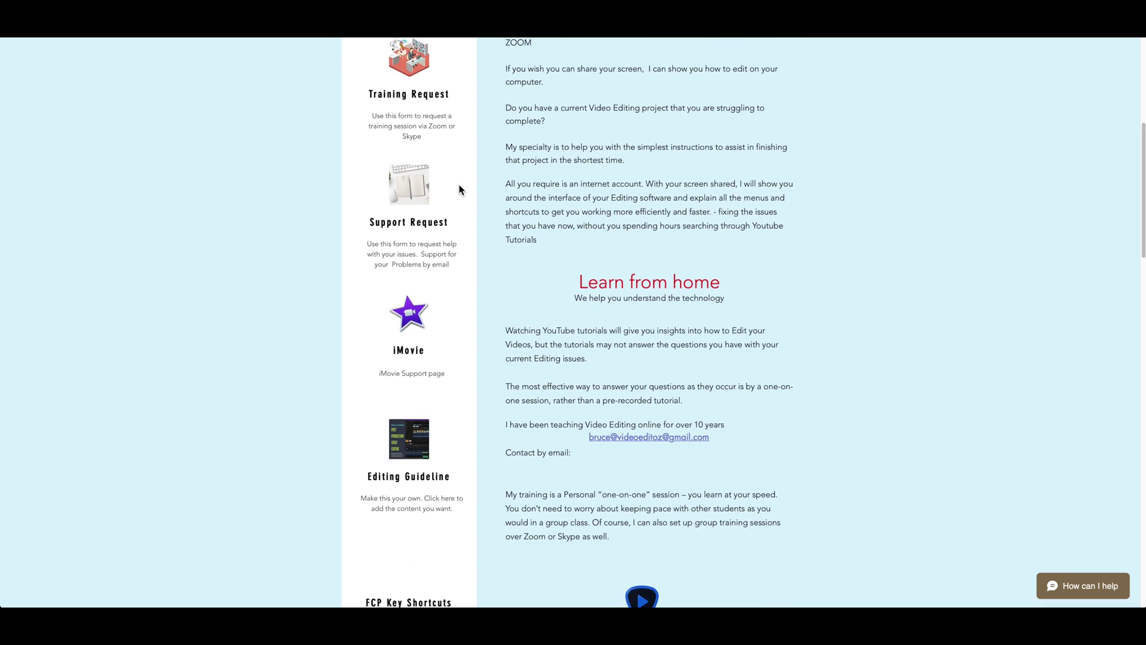
scroll(459, 189, down, 2)
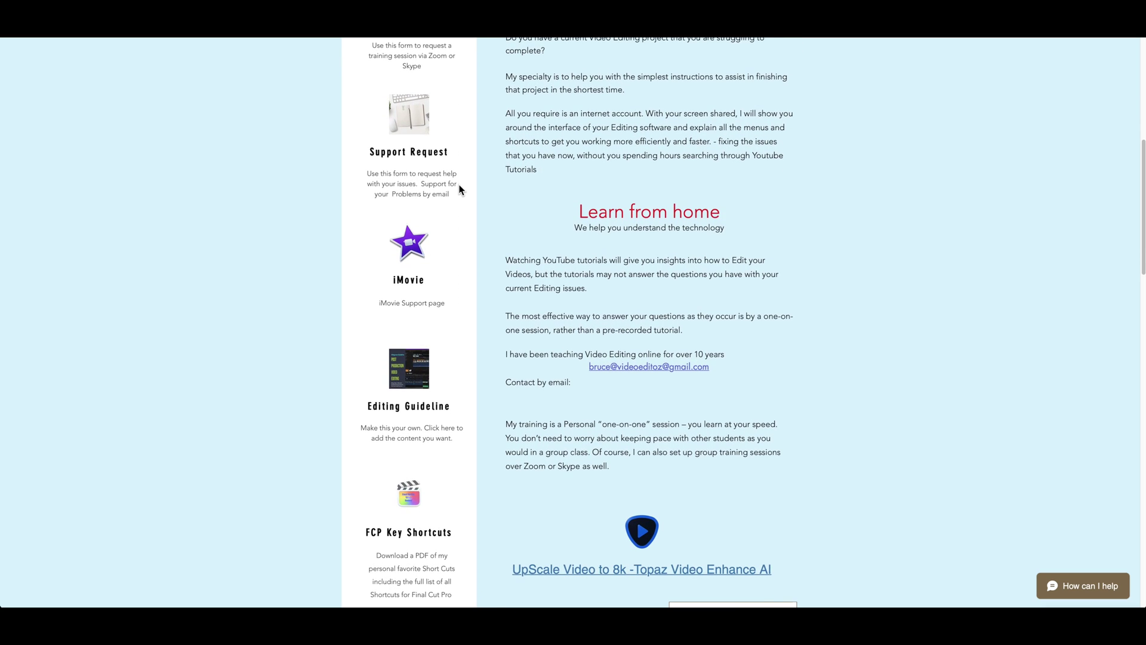